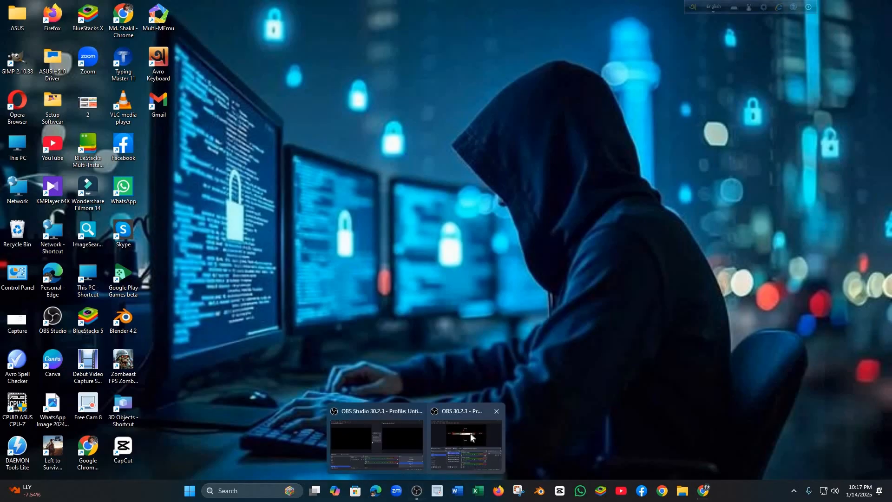
Switch to OBS Studio and add a new scene named Scene 4.
click(465, 437)
click(438, 172)
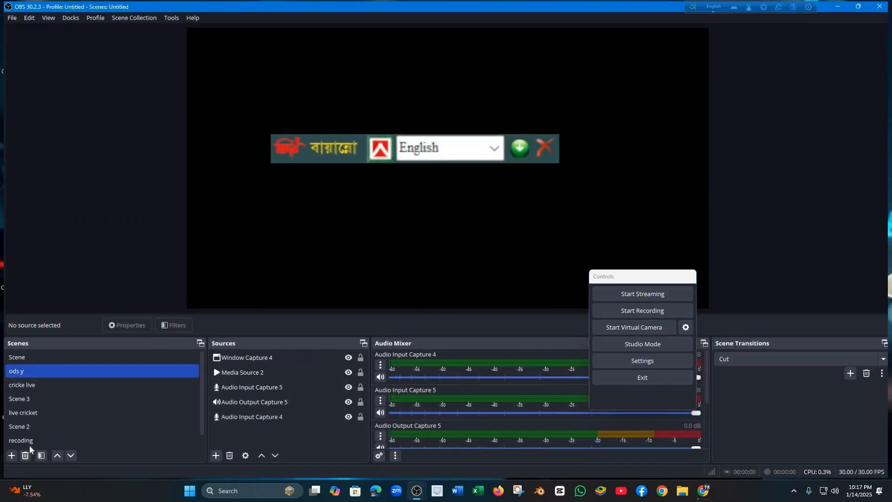
click(6, 458)
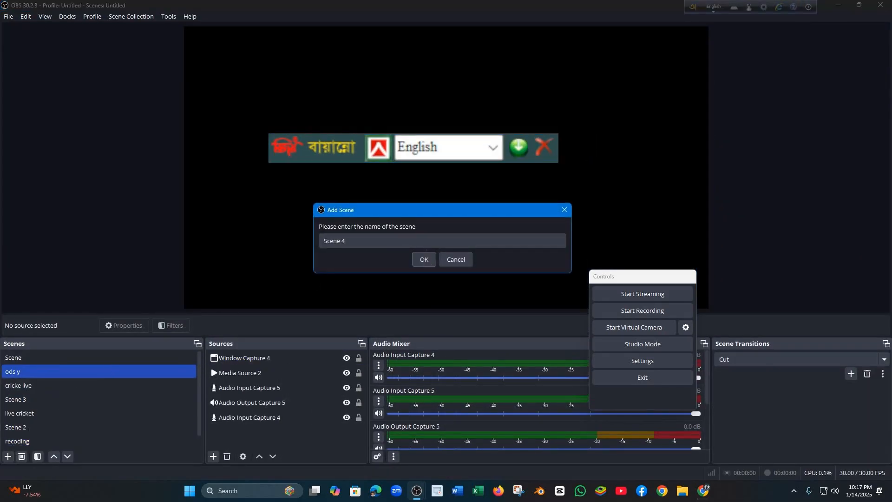
click(424, 259)
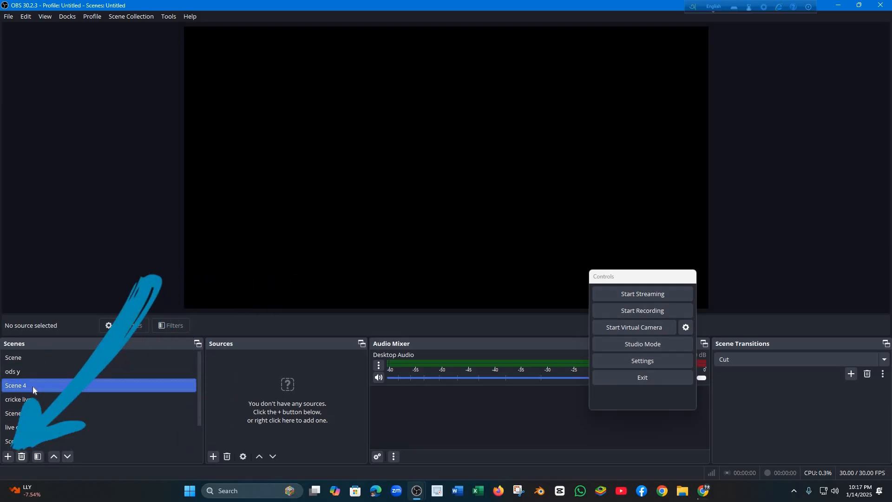
Add another scene named 5 and dock the floating Controls between Audio Mixer and Scene Transitions.
click(8, 456)
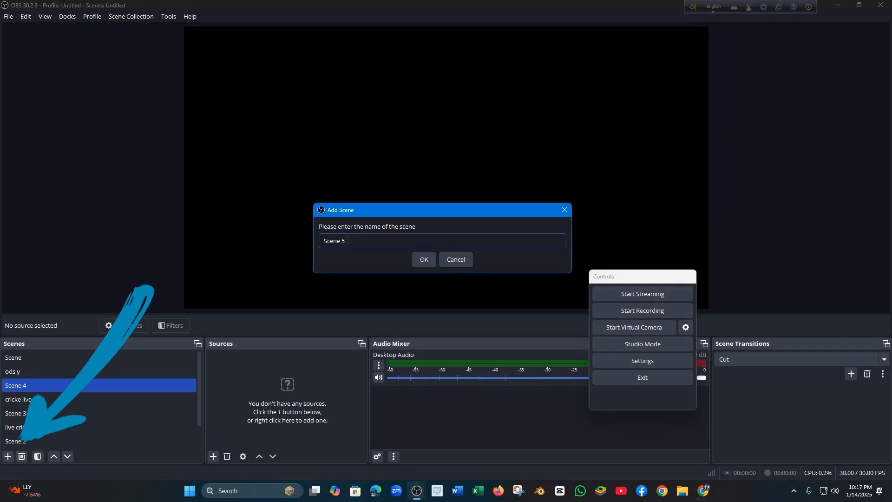
drag(342, 240, 323, 239)
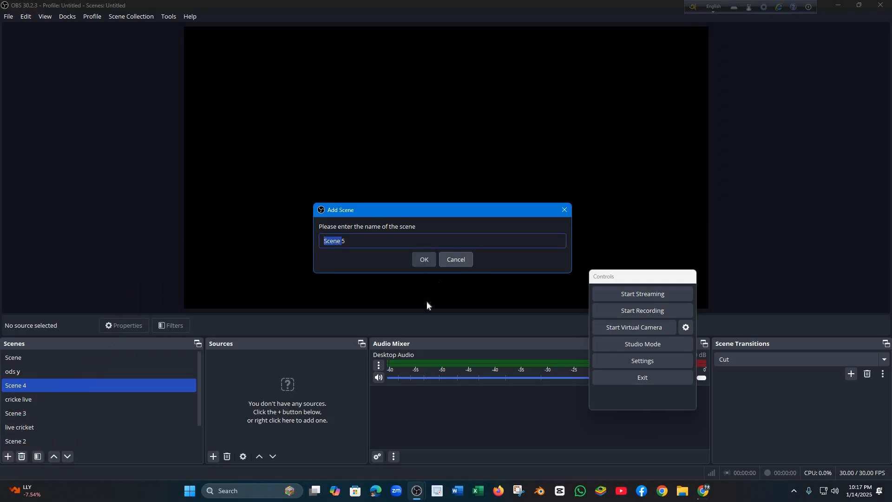
key(BackSpace)
click(418, 259)
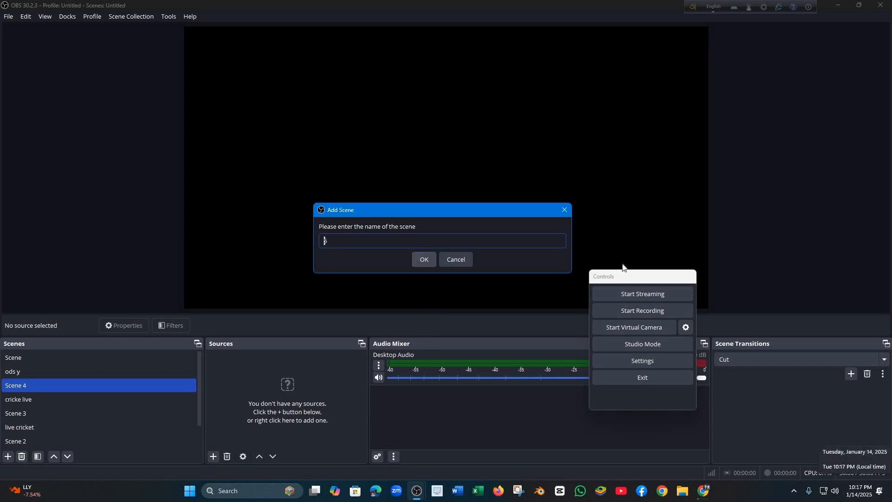
mouse_move(636, 277)
mouse_down()
mouse_move(684, 329)
mouse_move(732, 347)
mouse_move(711, 285)
mouse_move(701, 322)
mouse_move(633, 282)
mouse_up()
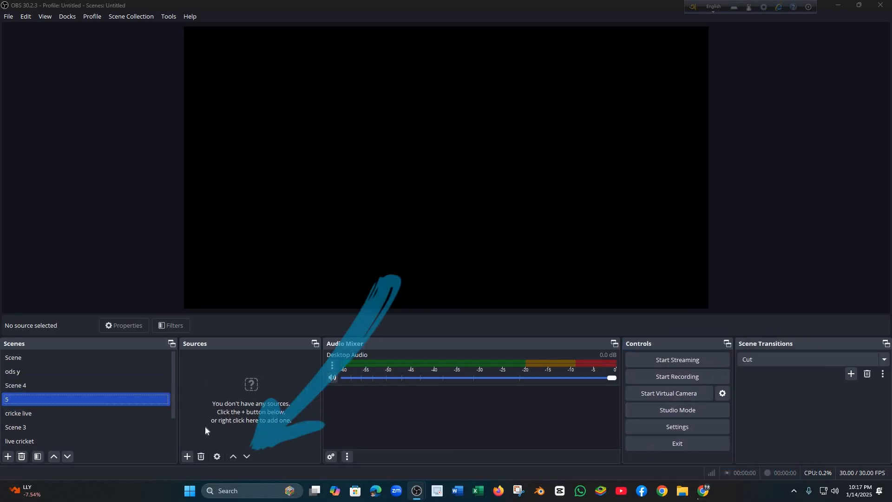
Add a new Audio Input Capture source to scene 5 using the Default device.
click(188, 456)
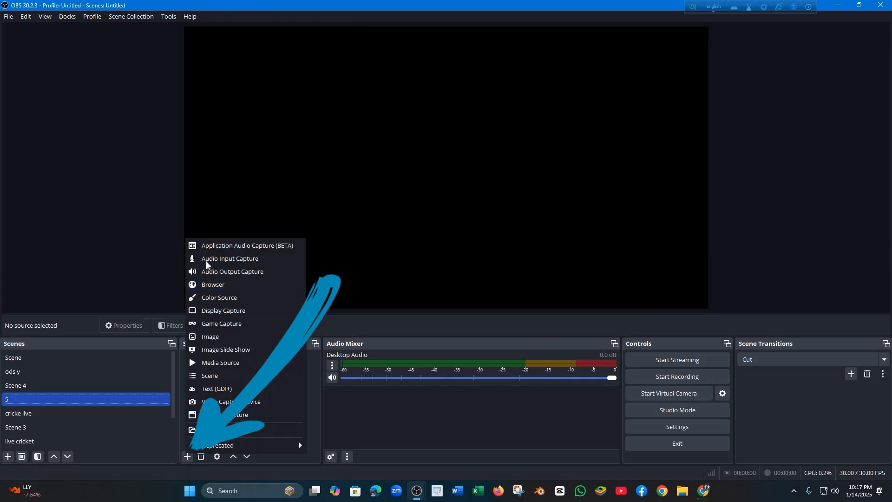
click(261, 254)
click(466, 295)
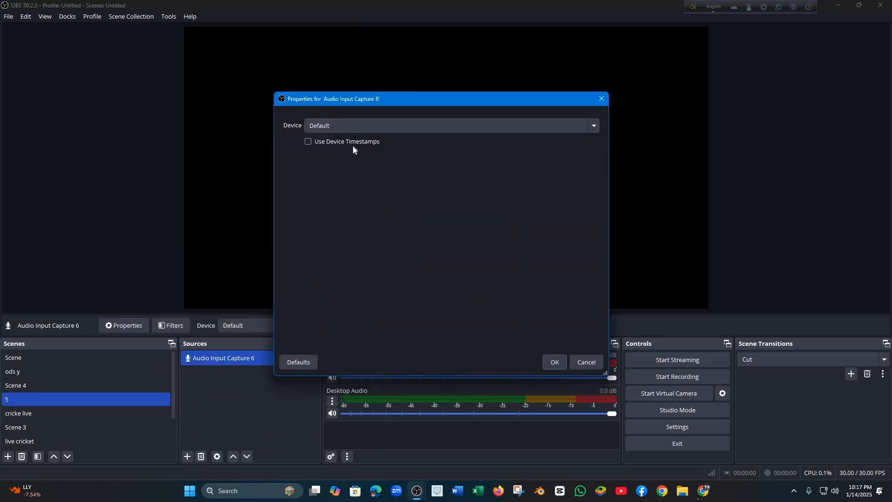
click(385, 126)
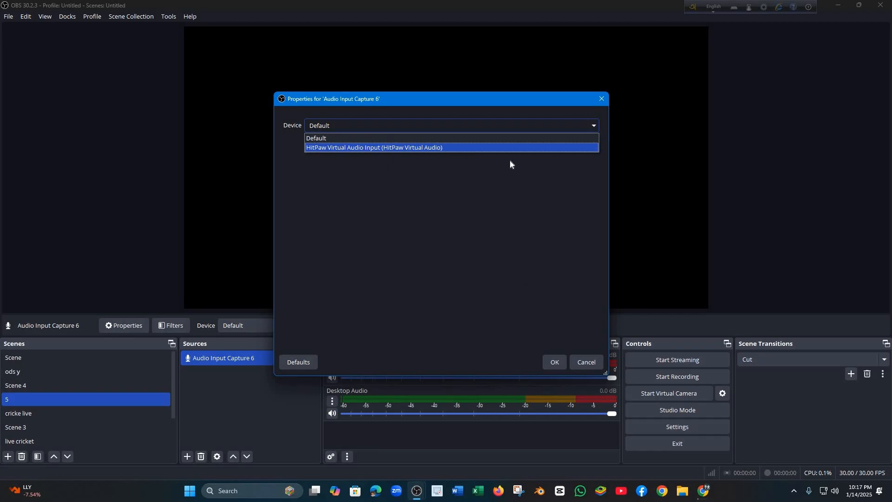
click(550, 367)
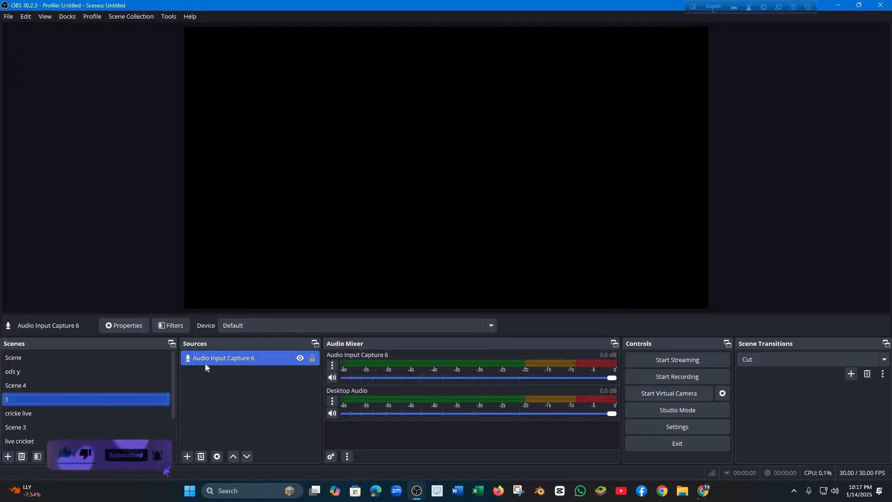
Add a new Audio Output Capture source to scene 5 with the device set to Default.
click(187, 456)
click(207, 277)
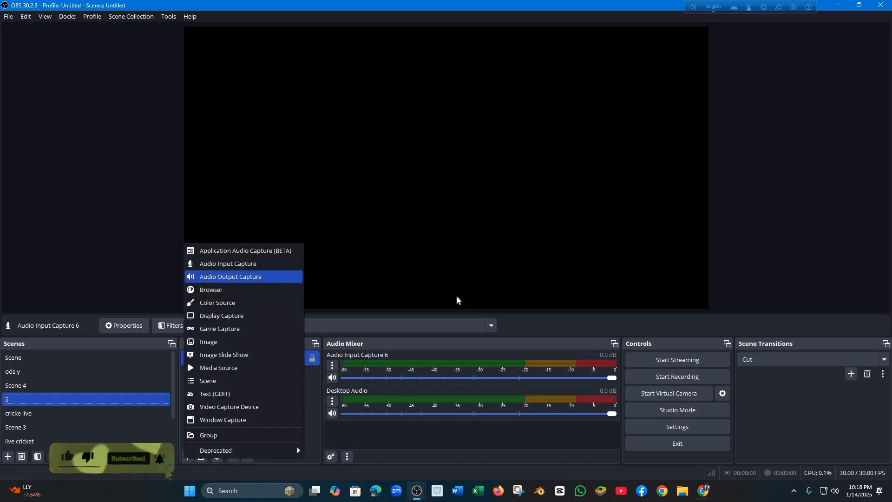
click(470, 299)
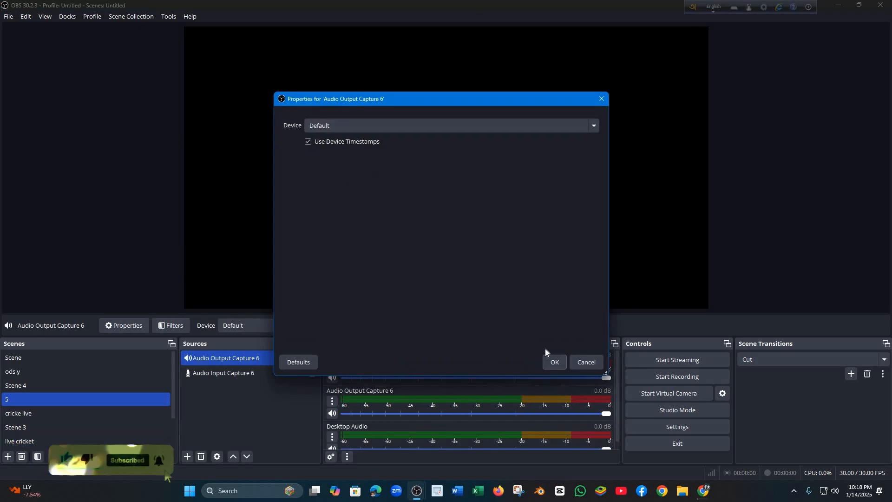
click(561, 128)
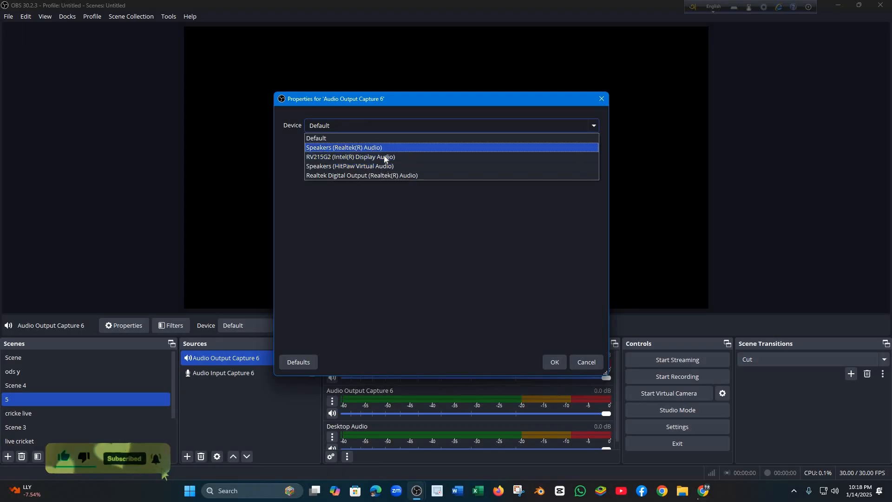
key(Up)
key(Up)
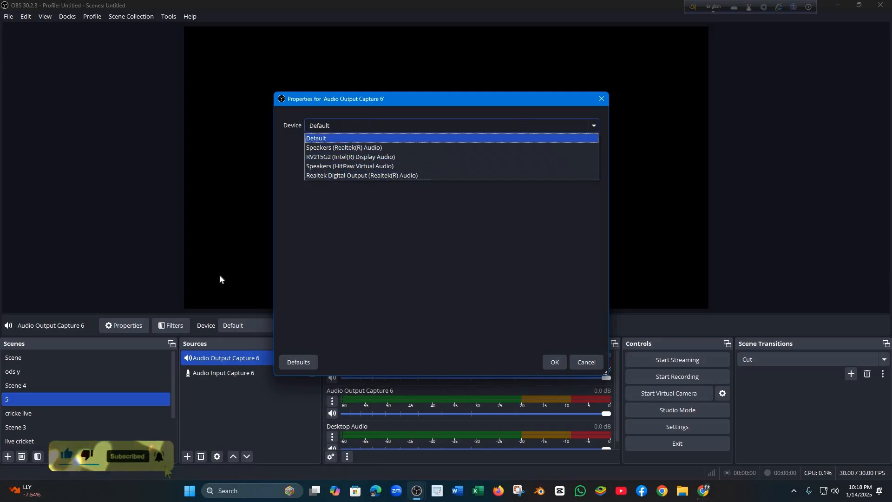
key(Return)
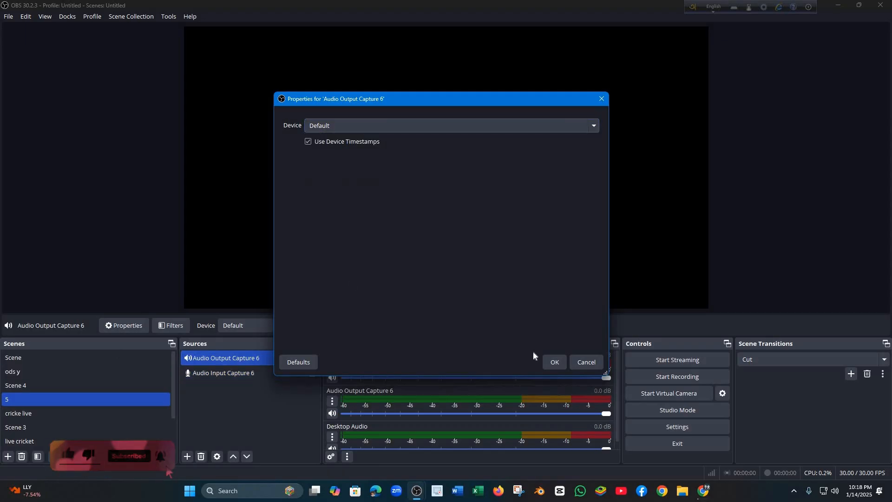
click(554, 362)
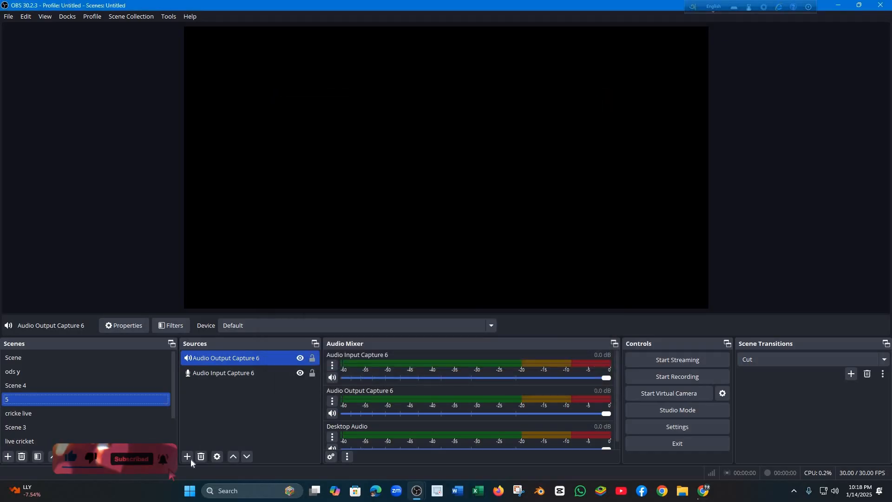
Add a new Display Capture source to scene 5 that captures the primary monitor.
click(187, 456)
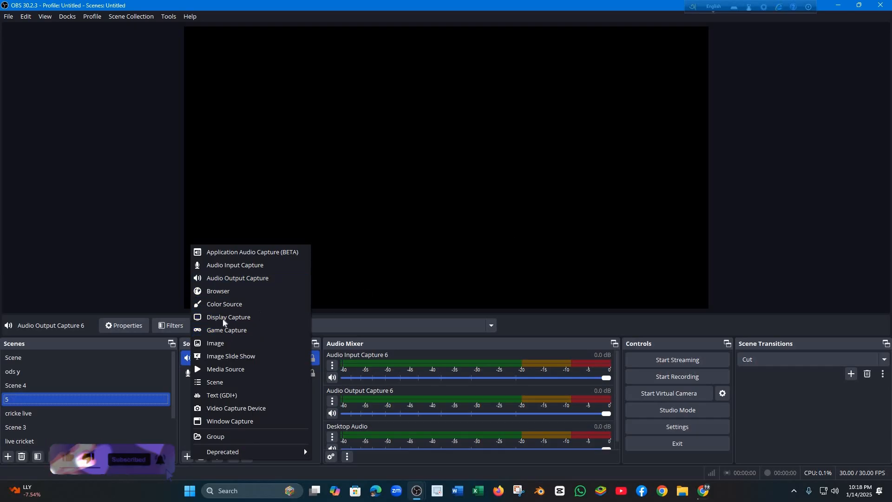
click(204, 320)
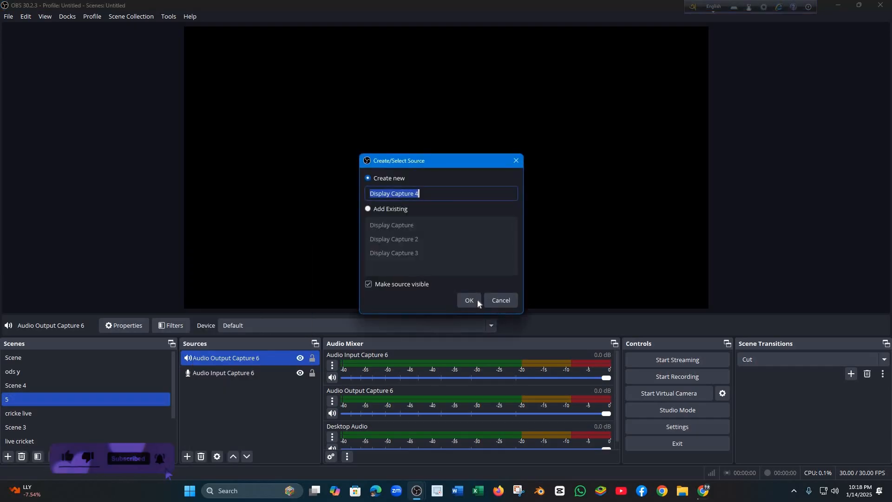
click(477, 300)
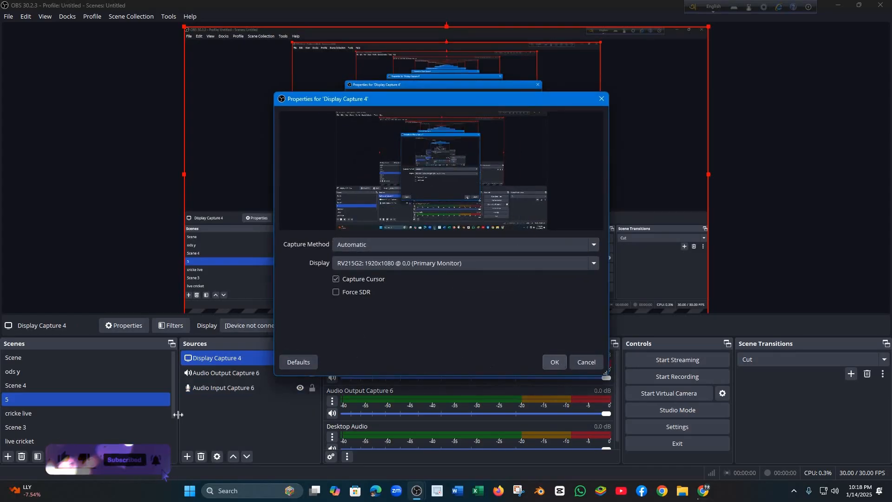
key(Return)
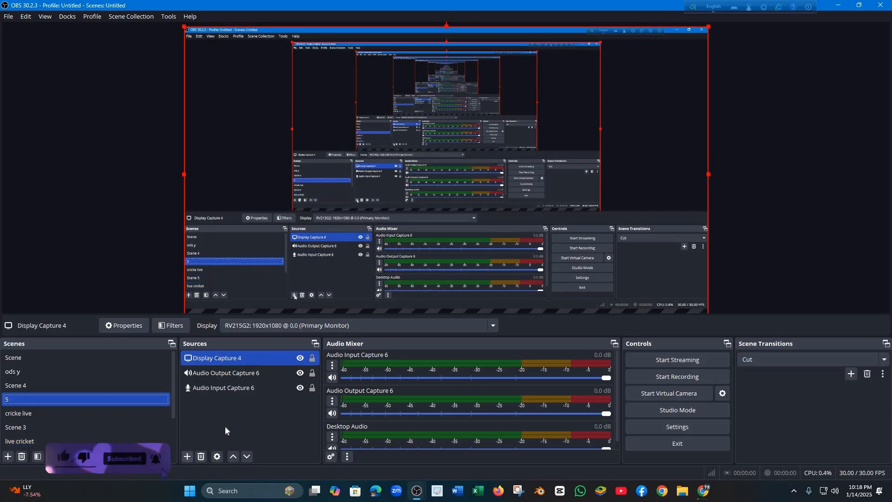
click(187, 456)
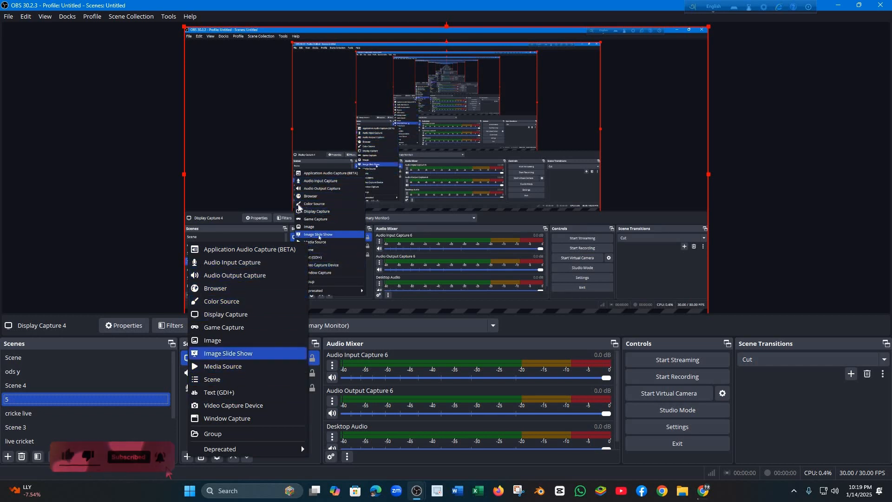
click(679, 394)
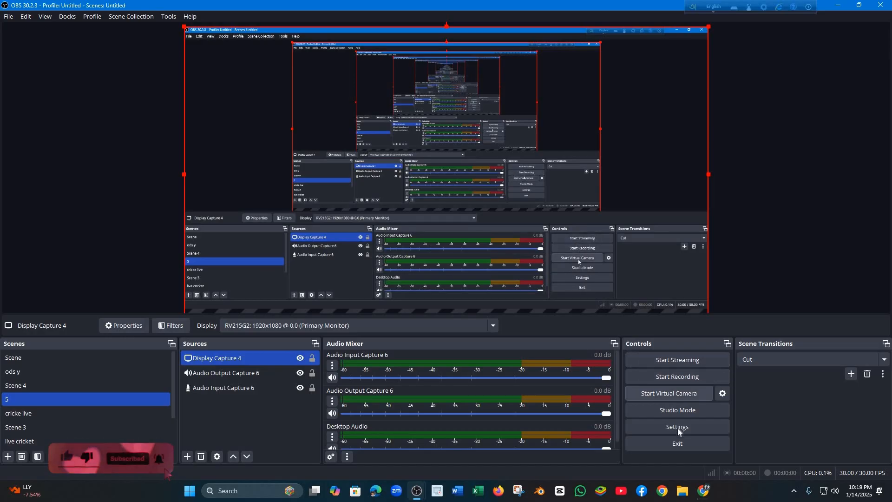
Open the Output settings for streaming and recording.
click(703, 430)
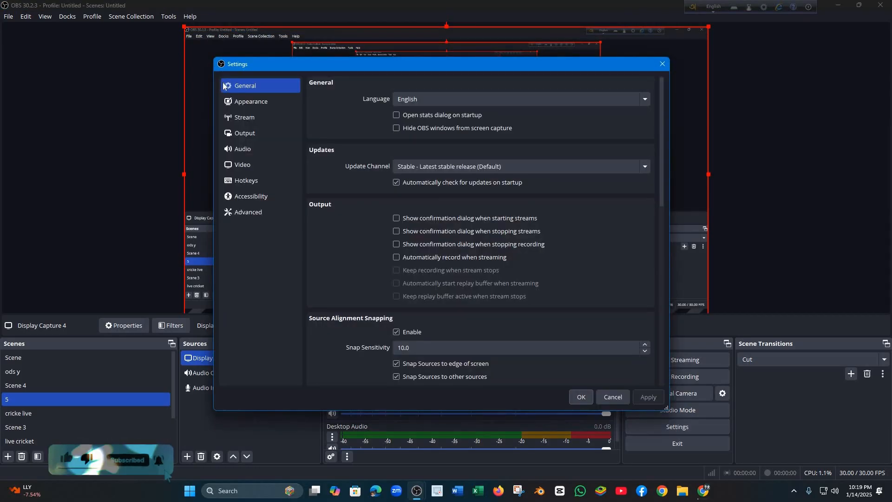
click(246, 114)
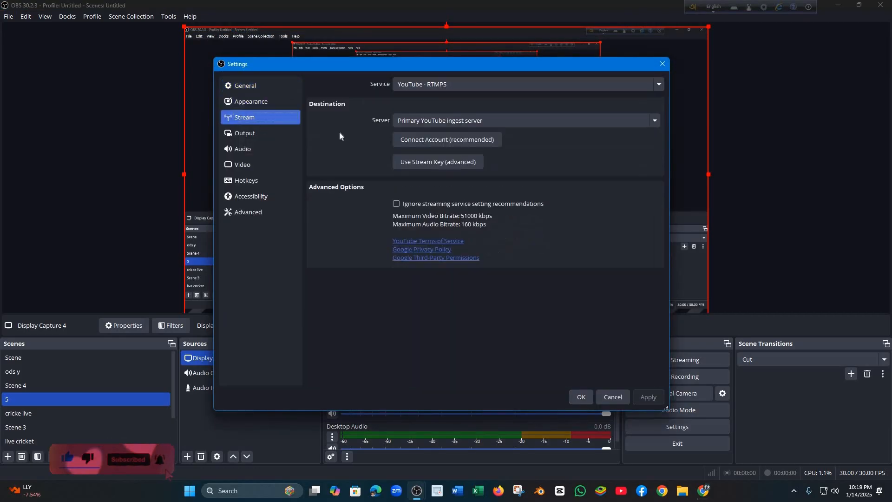
click(248, 149)
click(222, 133)
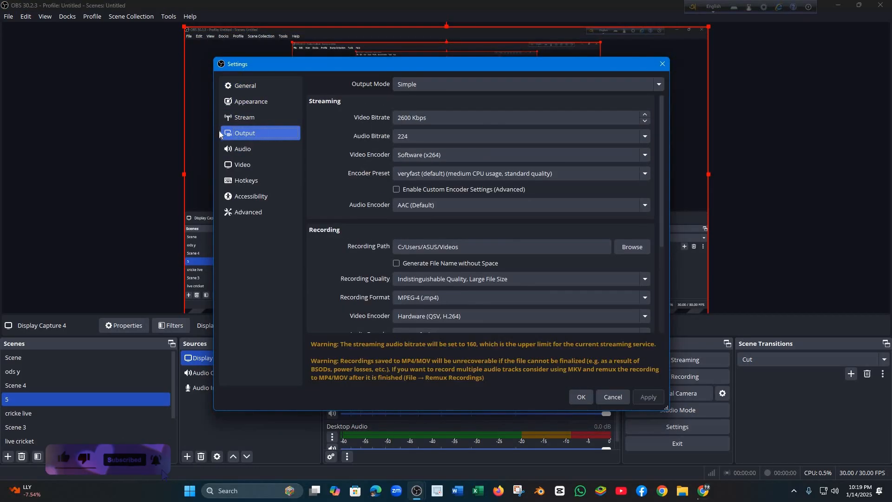
click(242, 135)
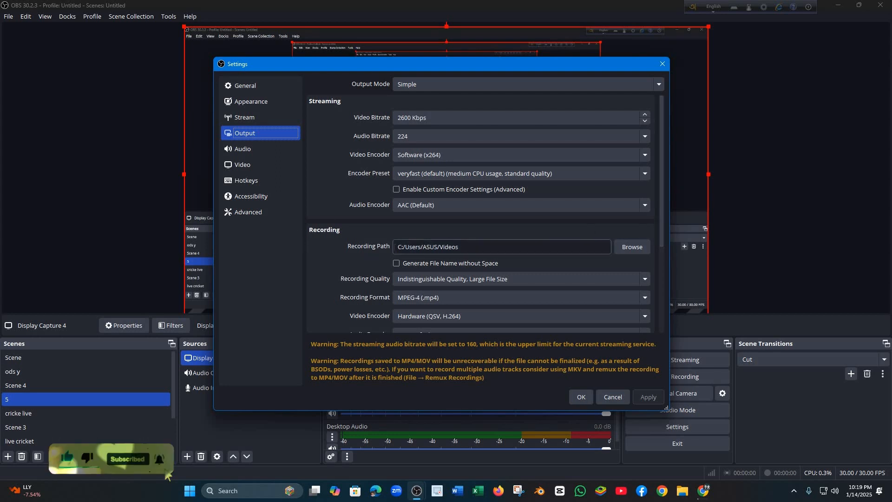
click(634, 248)
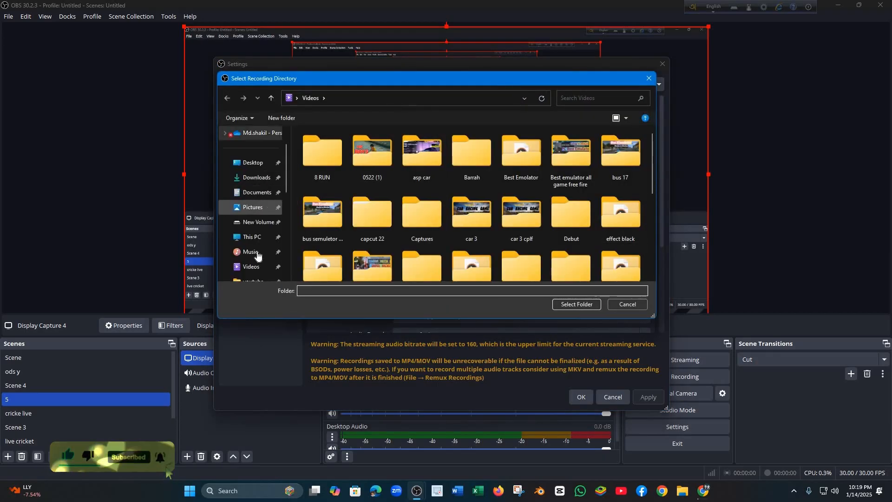
scroll(248, 200, up, 1)
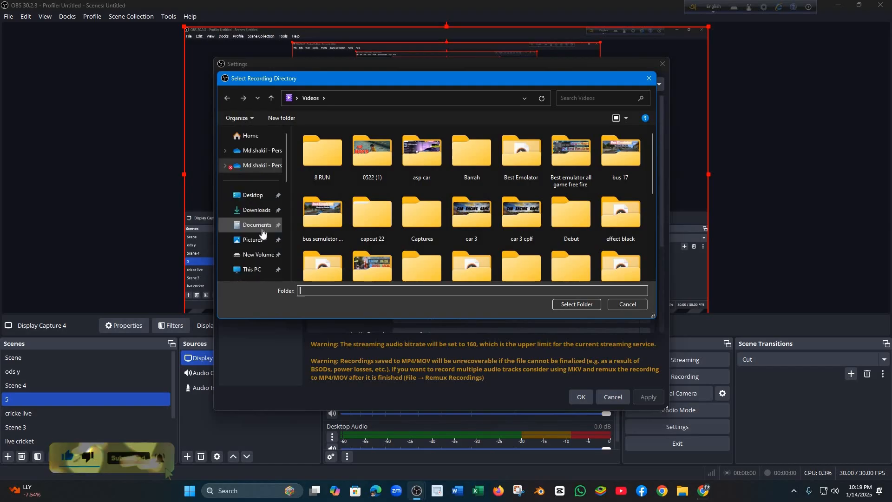
click(650, 79)
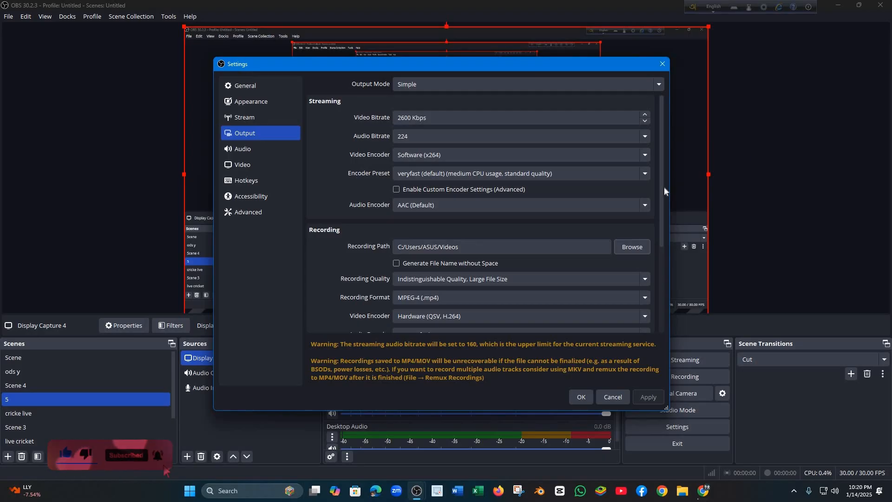
Set the recording quality to High Quality, Medium File Size and the recording format to MPEG-4 (.mp4).
scroll(662, 218, down, 2)
scroll(334, 224, down, 1)
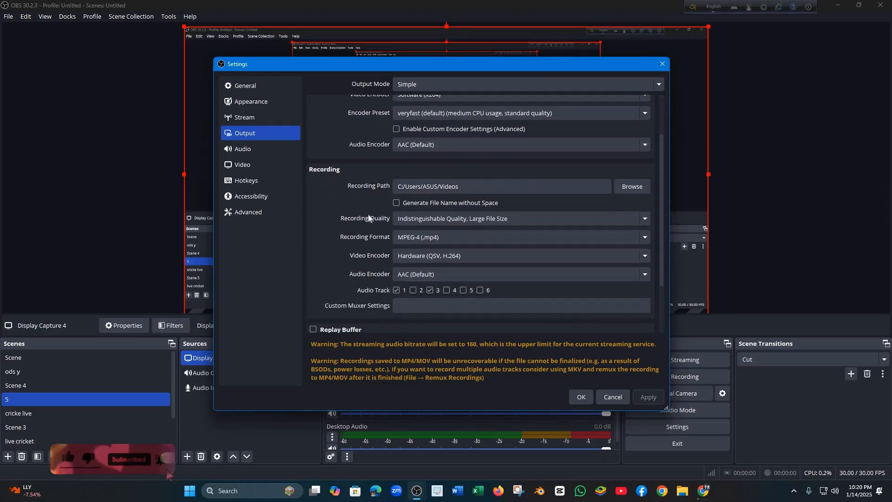
click(431, 218)
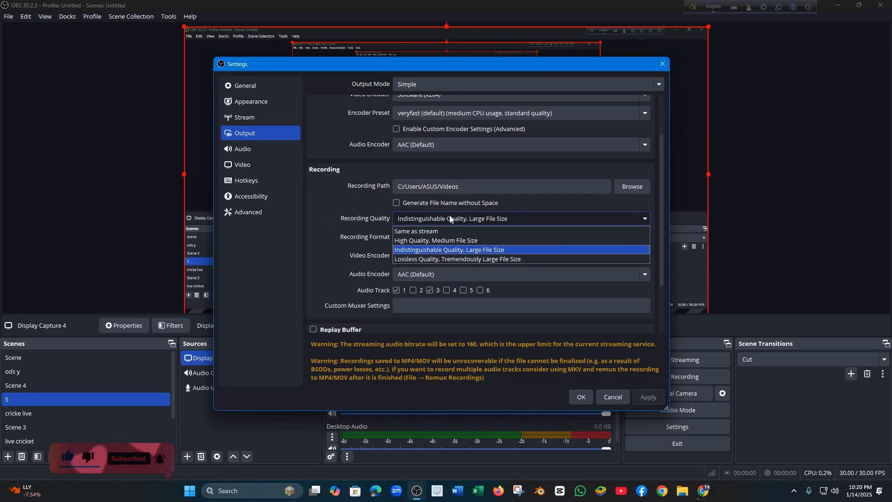
click(446, 241)
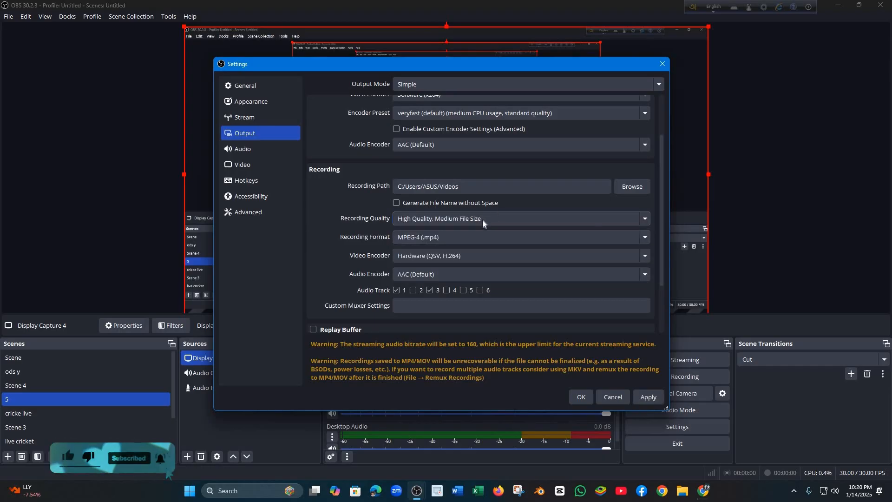
click(441, 241)
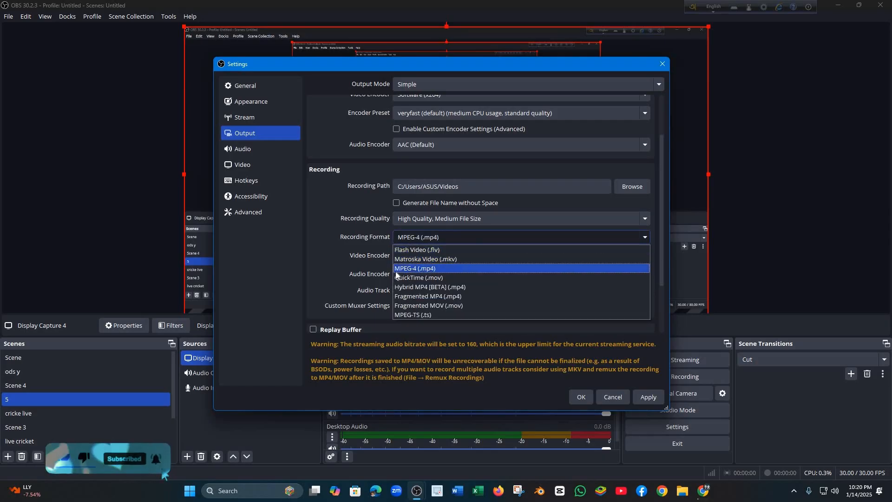
click(437, 270)
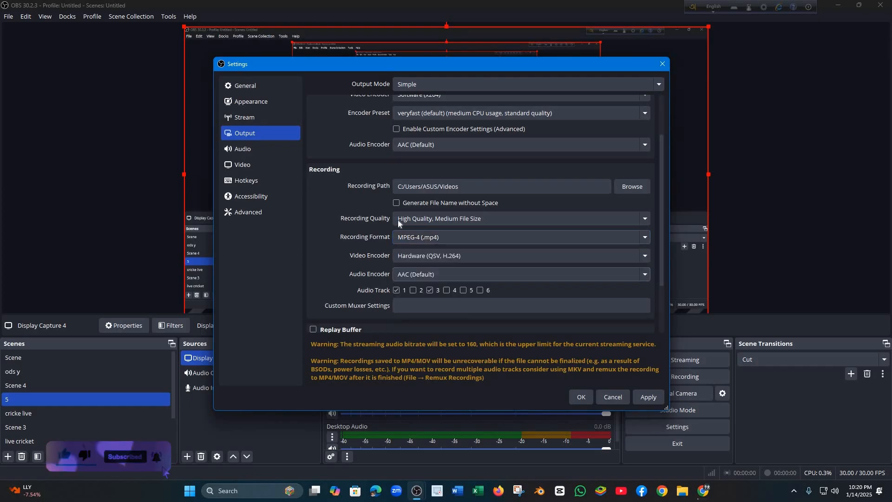
Keep Hardware (QSV, H.264) as the recording video encoder and AAC (Default) as its audio encoder, and apply the output settings.
click(440, 255)
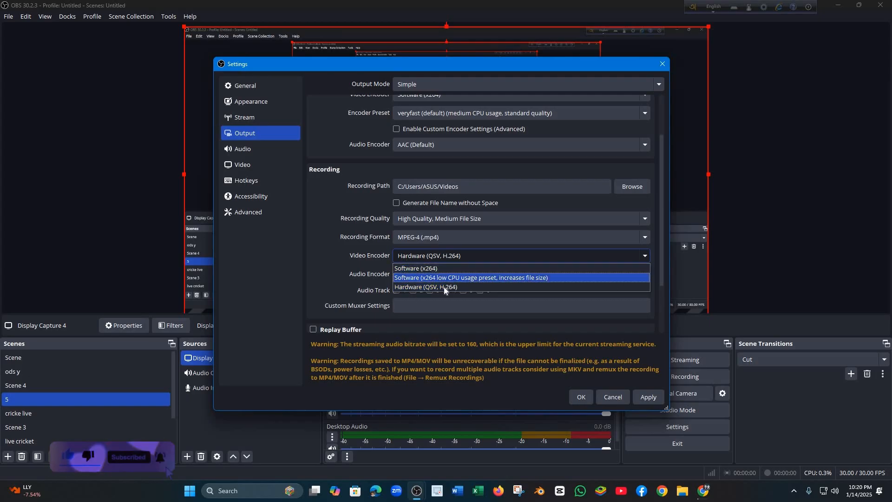
click(740, 177)
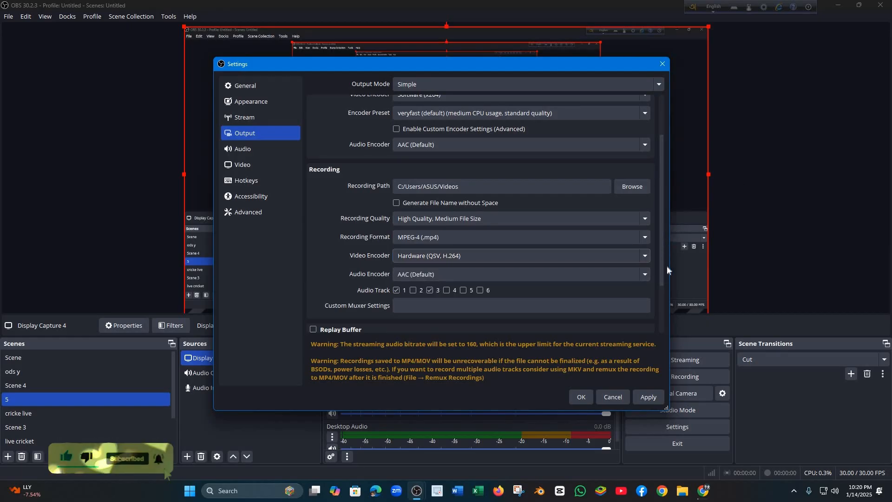
scroll(545, 245, down, 1)
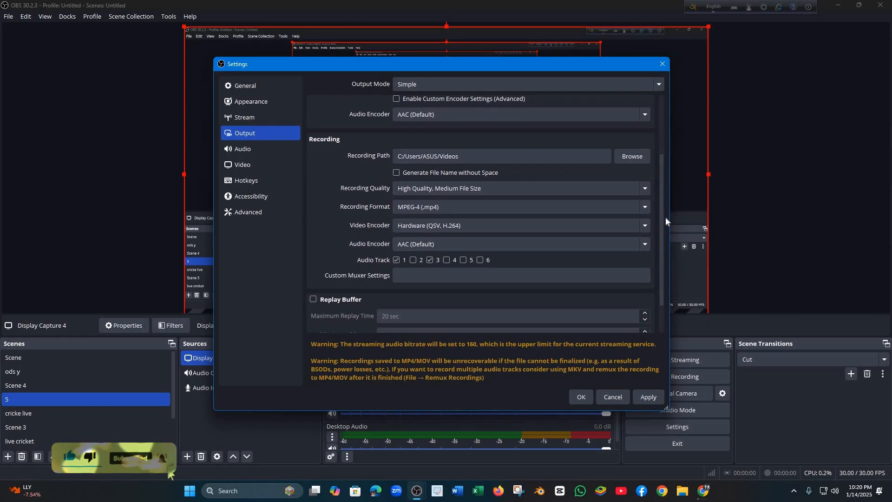
click(603, 237)
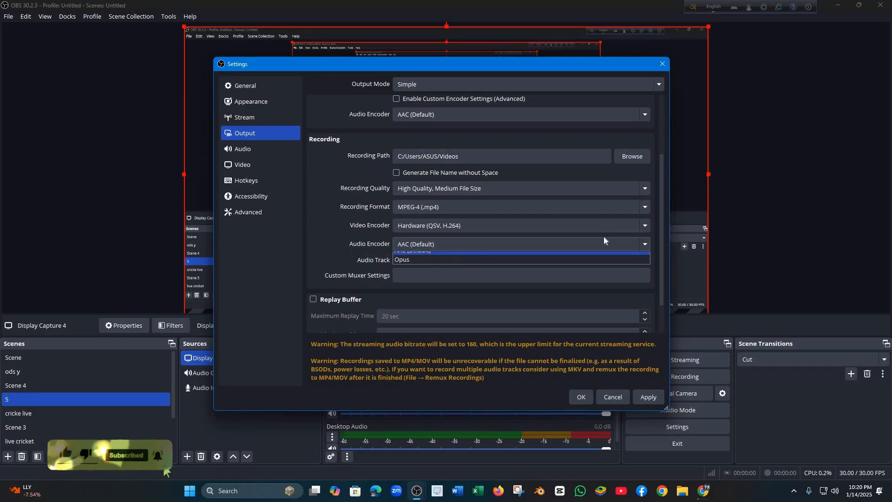
click(653, 233)
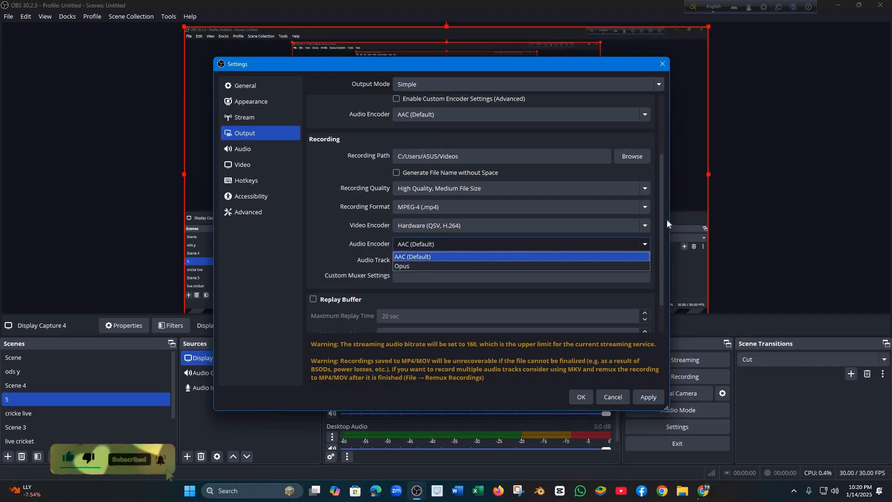
click(677, 252)
scroll(685, 272, down, 2)
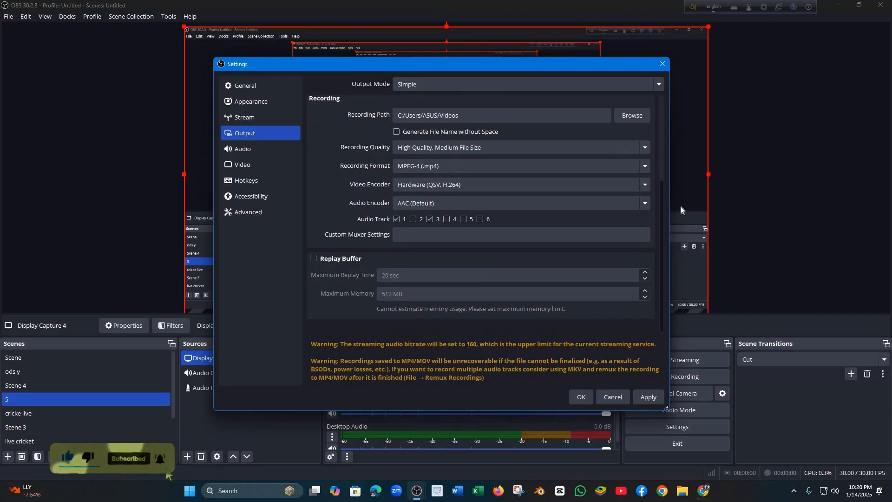
scroll(680, 205, up, 5)
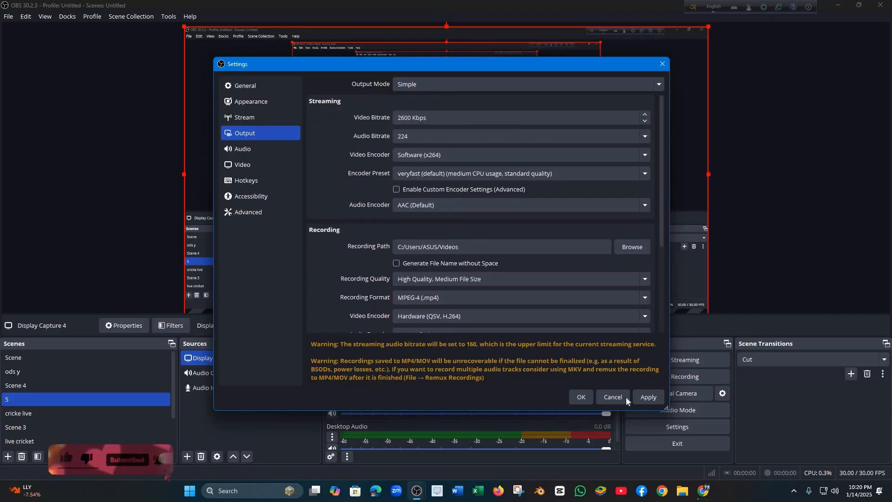
click(648, 395)
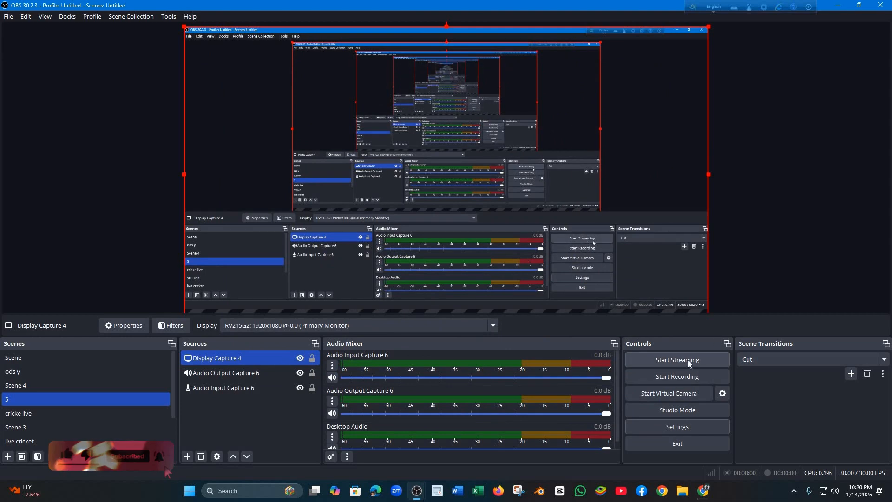
Start recording the screen and minimize the OBS window to show the desktop.
click(663, 378)
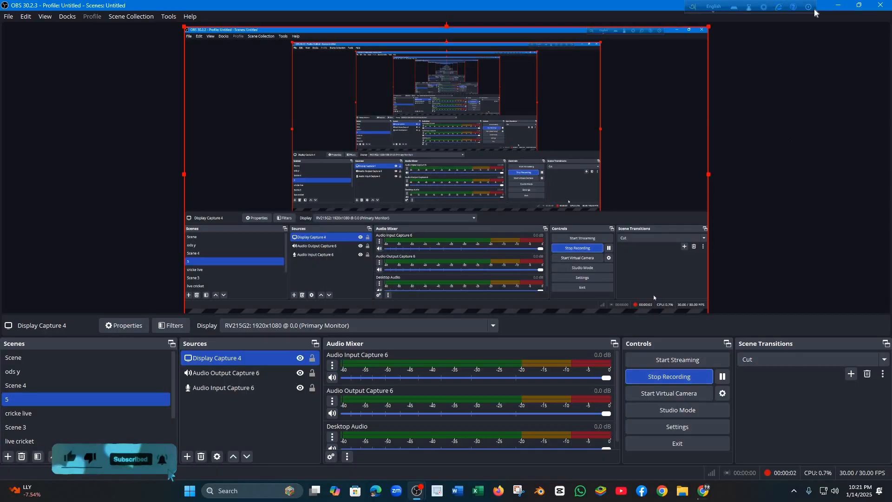
click(838, 5)
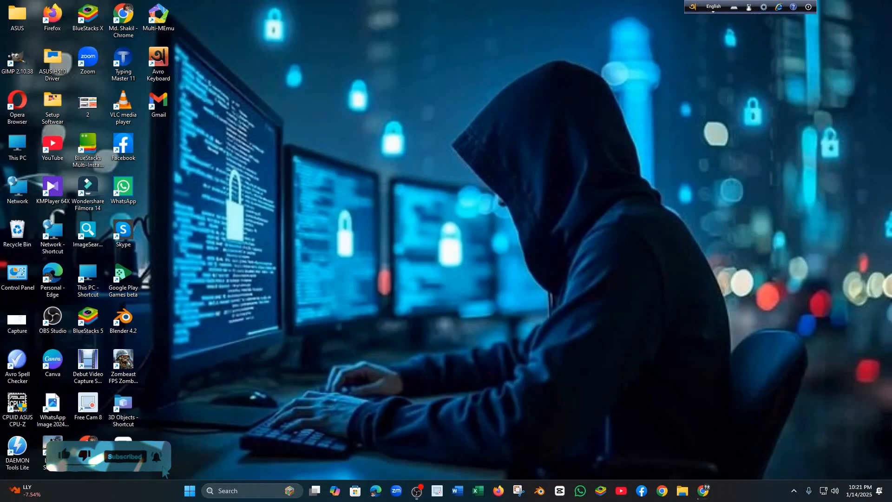
click(795, 493)
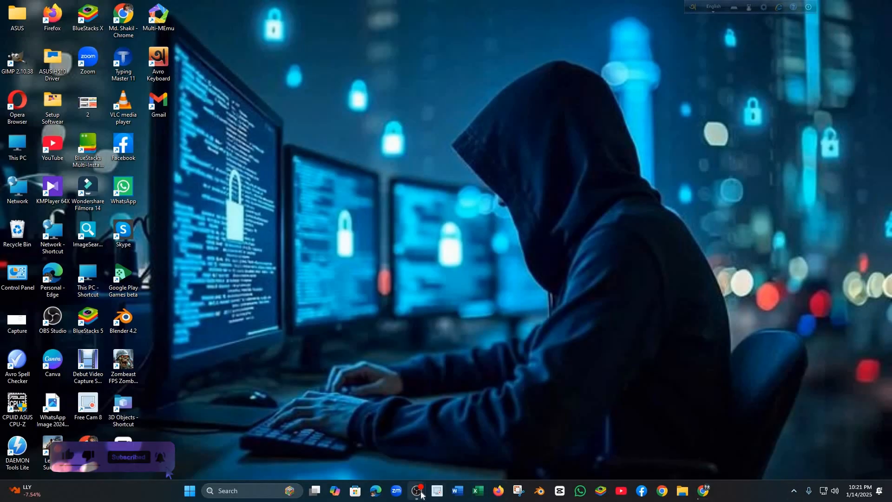
Bring the OBS window back, pause the running recording and resume it.
mouse_move(417, 491)
click(455, 461)
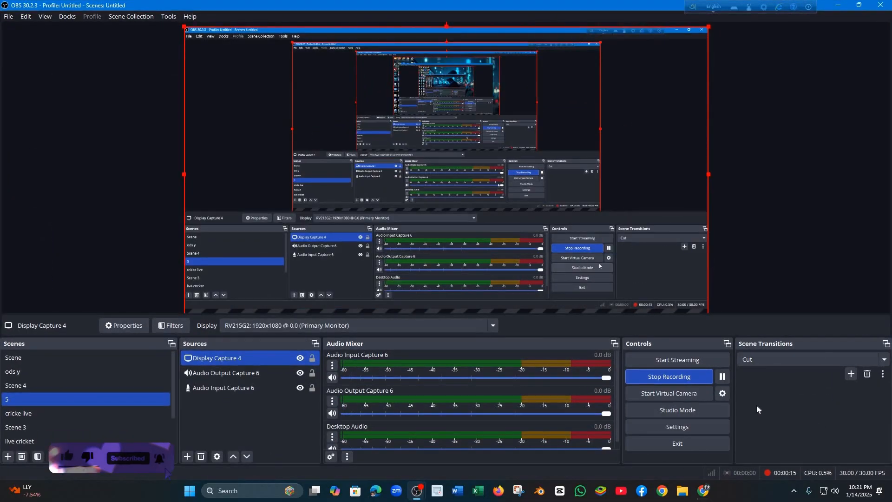
click(722, 377)
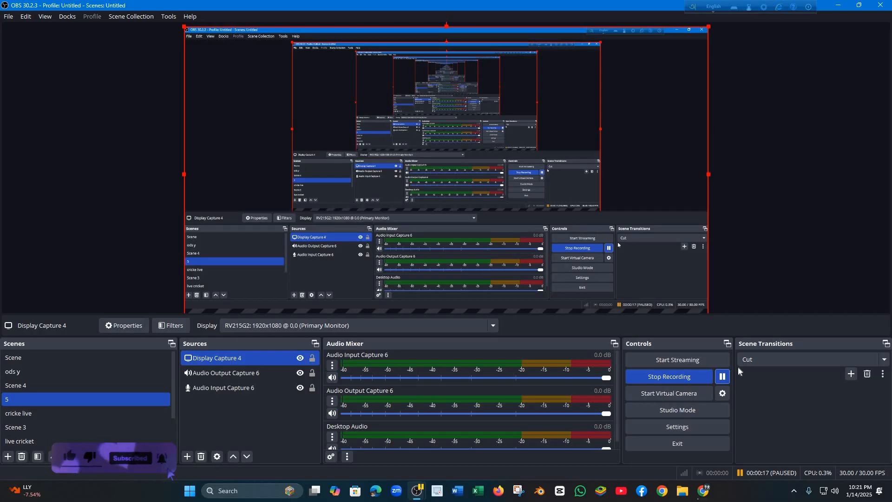
click(723, 376)
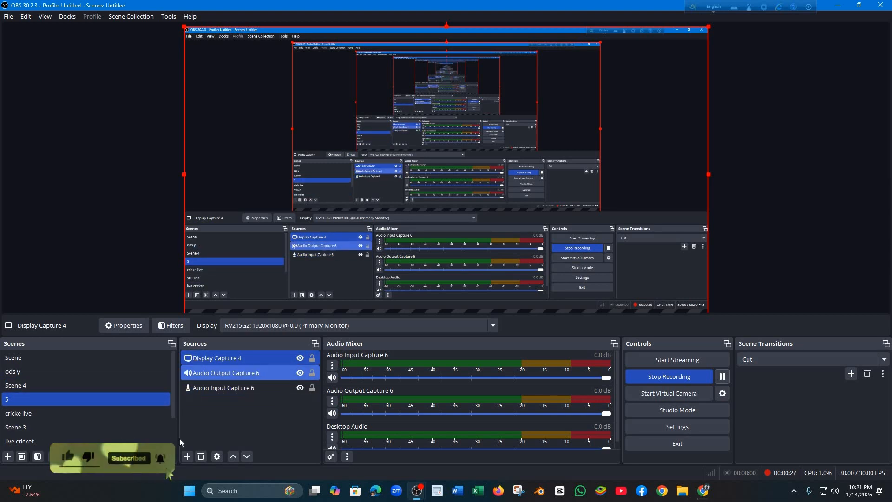
click(187, 456)
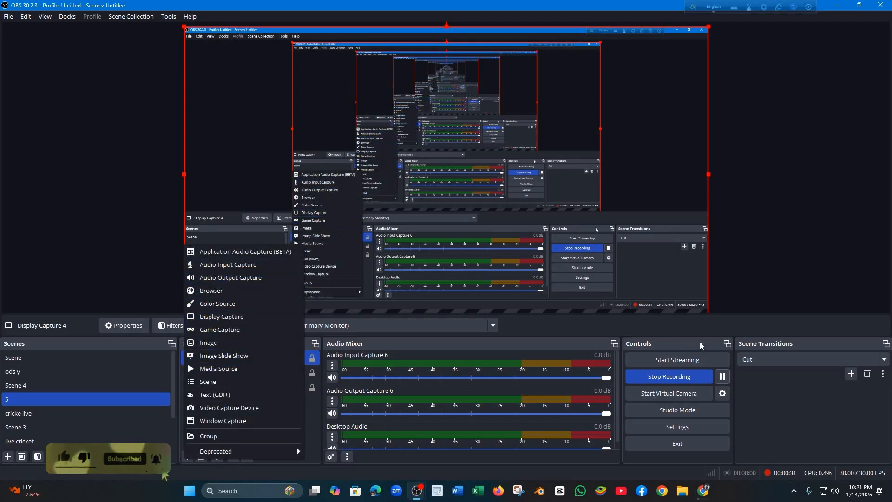
click(562, 325)
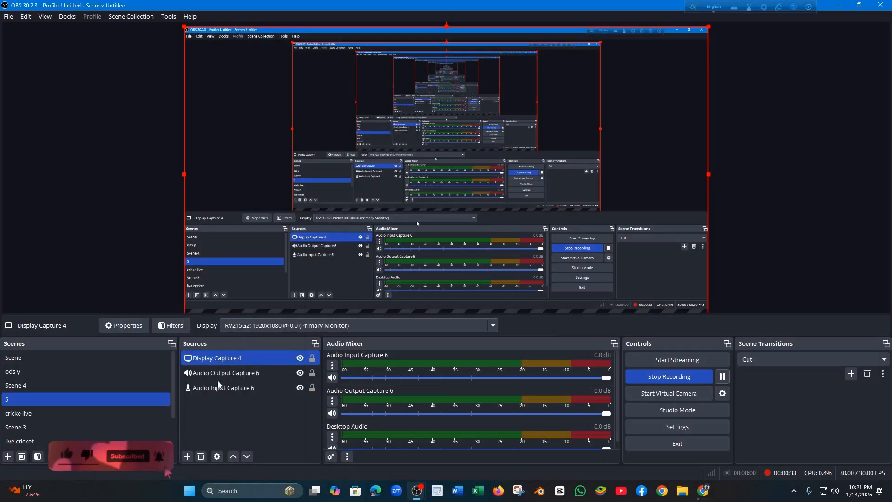
click(200, 361)
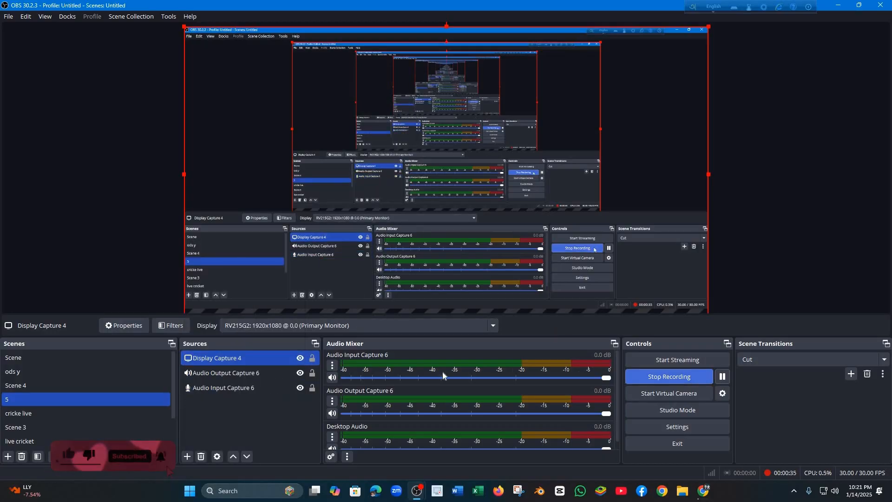
ctrl+click(200, 372)
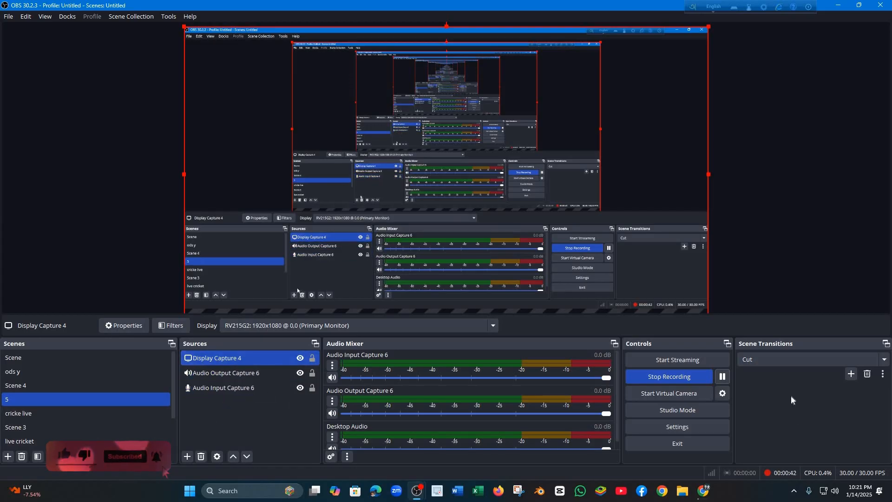
Stop the screen recording.
click(684, 380)
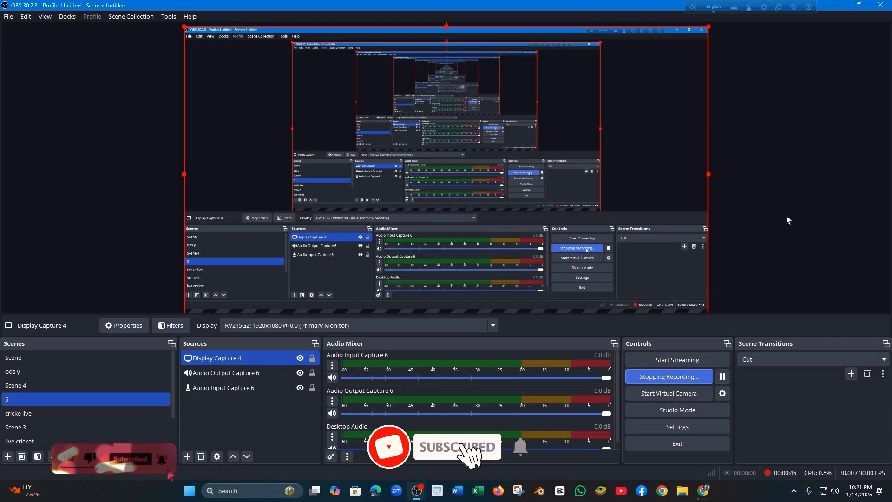
click(798, 185)
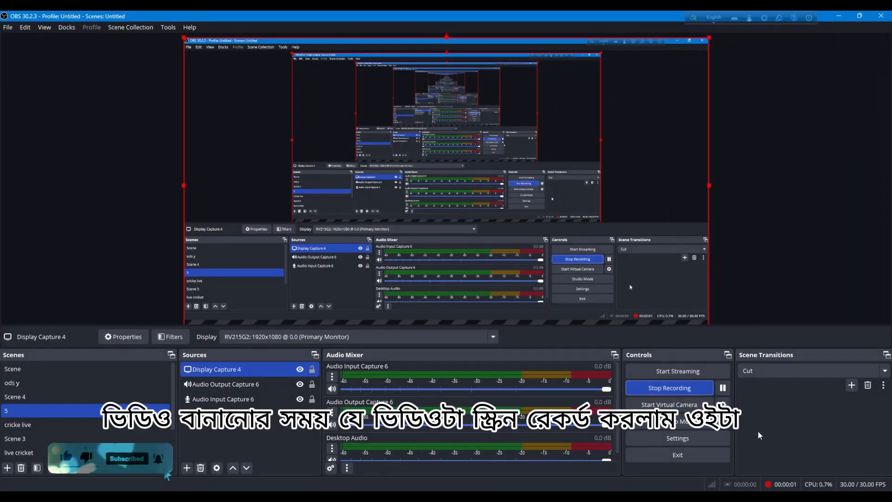
click(839, 16)
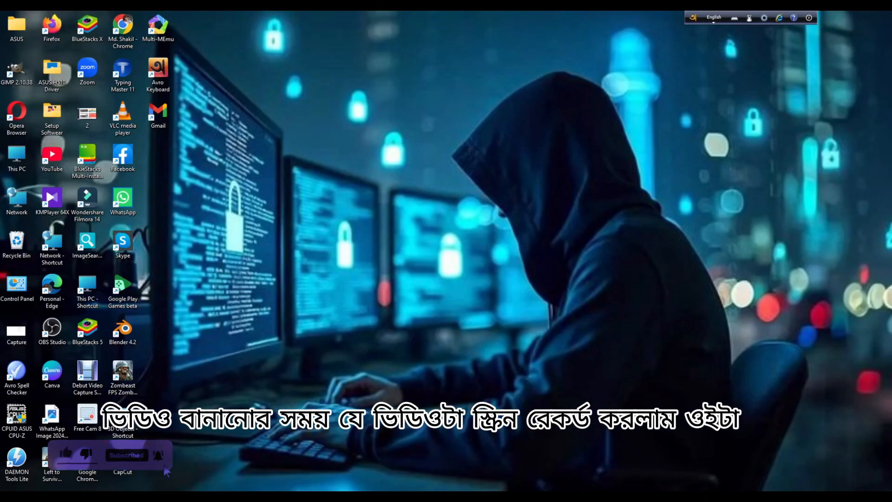
click(794, 498)
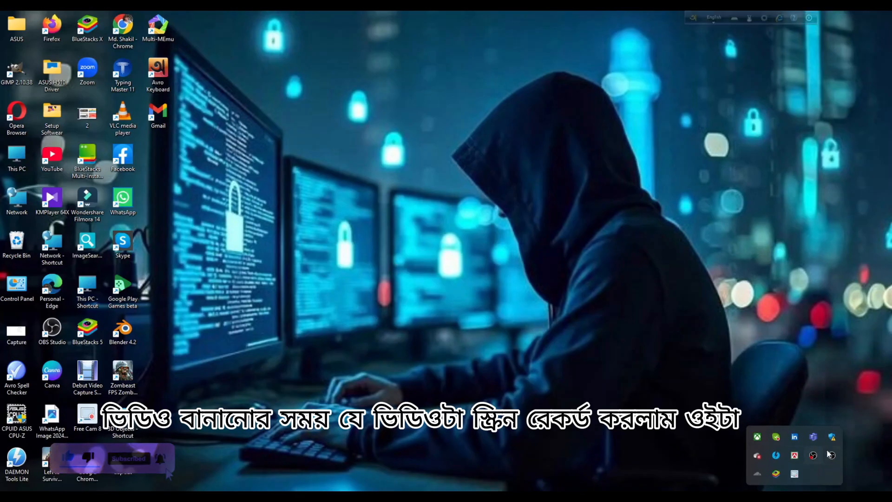
click(683, 446)
mouse_move(416, 498)
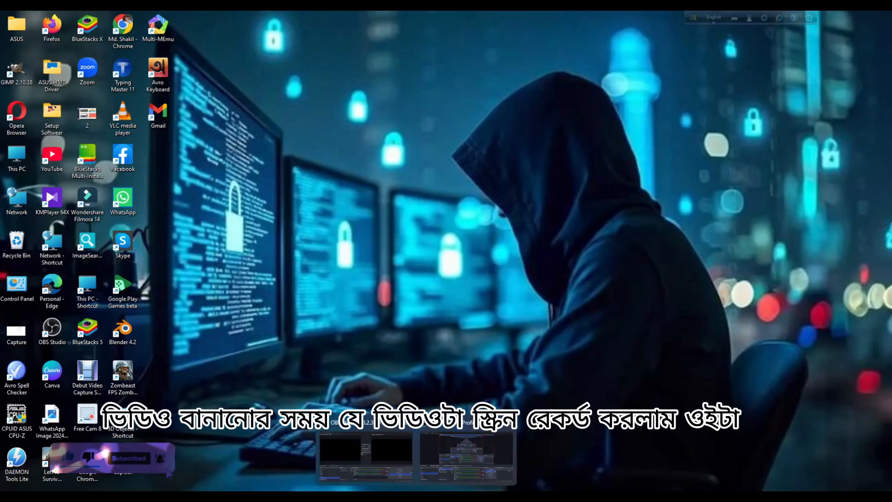
click(458, 479)
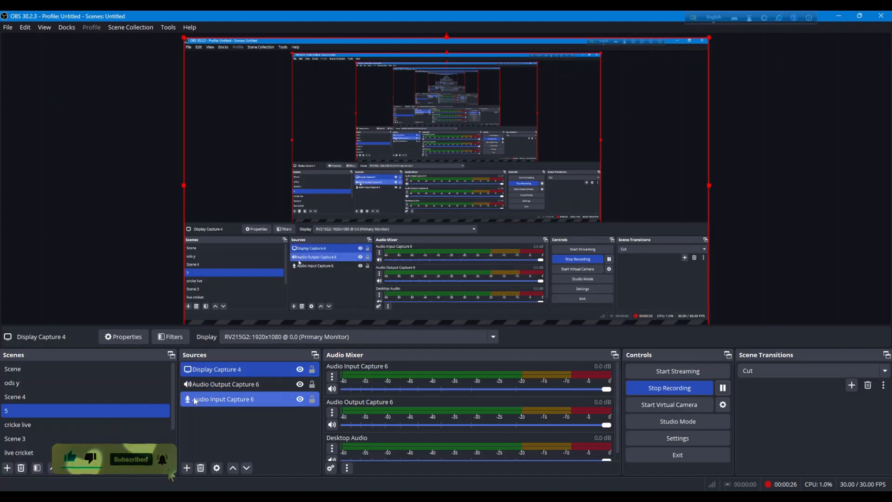
click(186, 469)
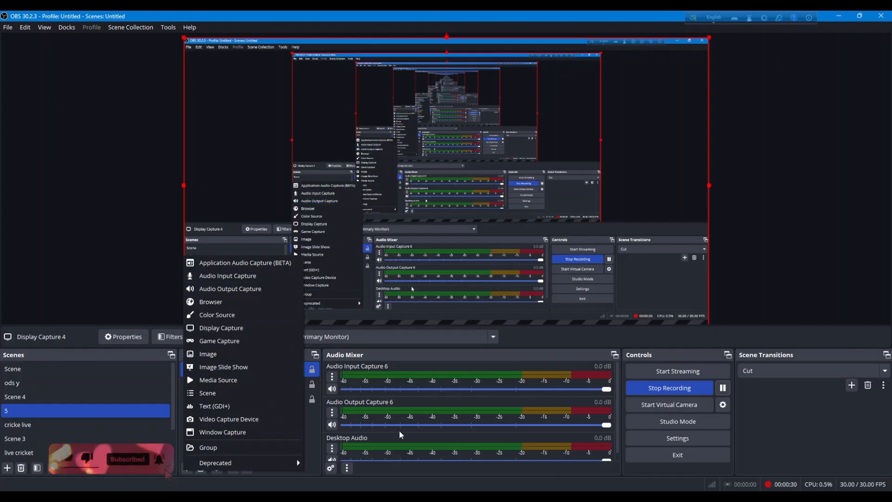